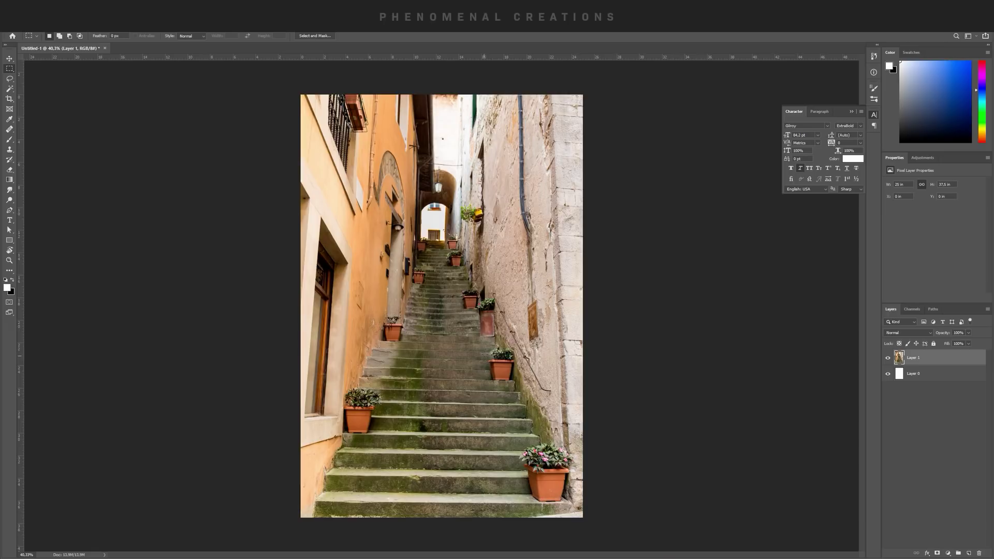
Step: Remove the small sign from the right-hand wall with a Content-Aware fill, then deselect
drag(520, 300, 551, 350)
right_click(539, 328)
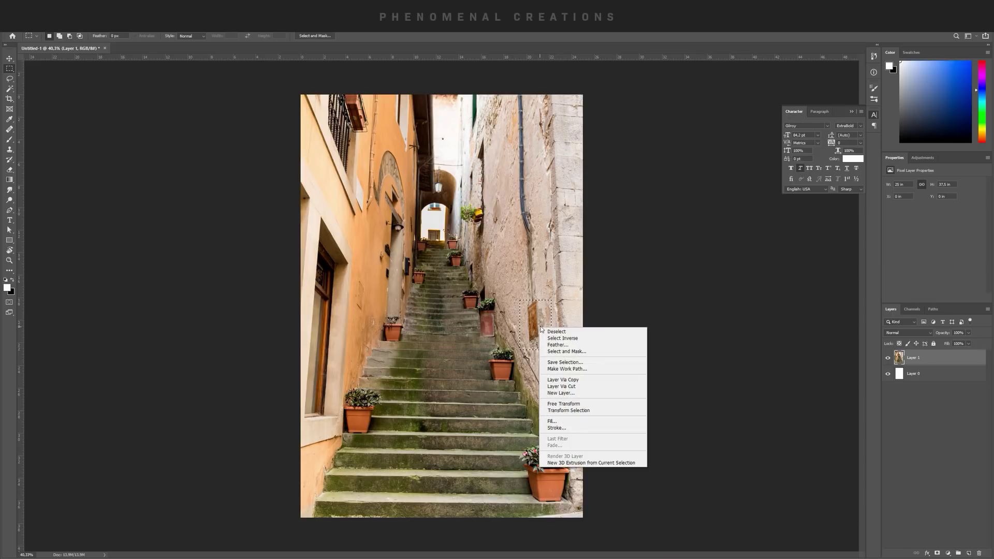
click(551, 422)
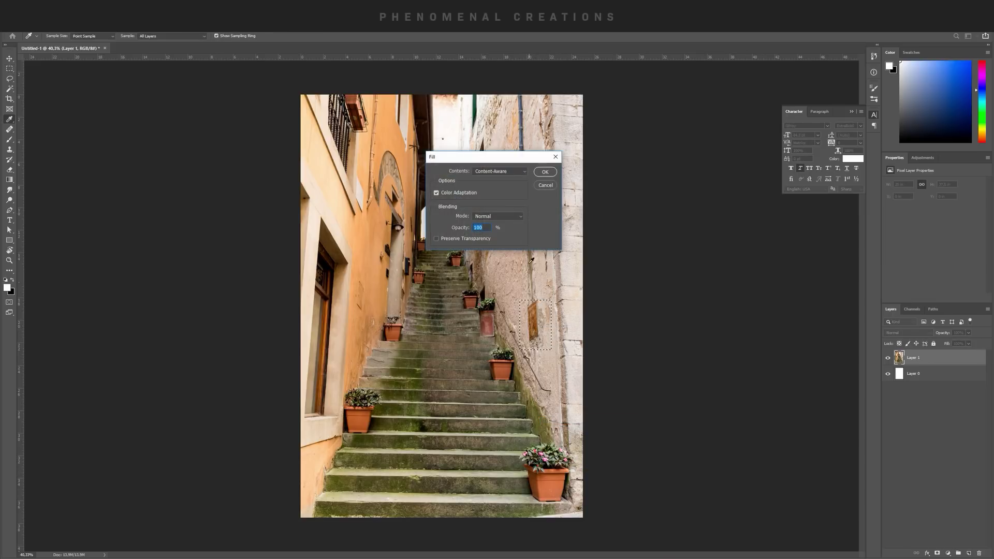
click(546, 172)
key(ctrl+d)
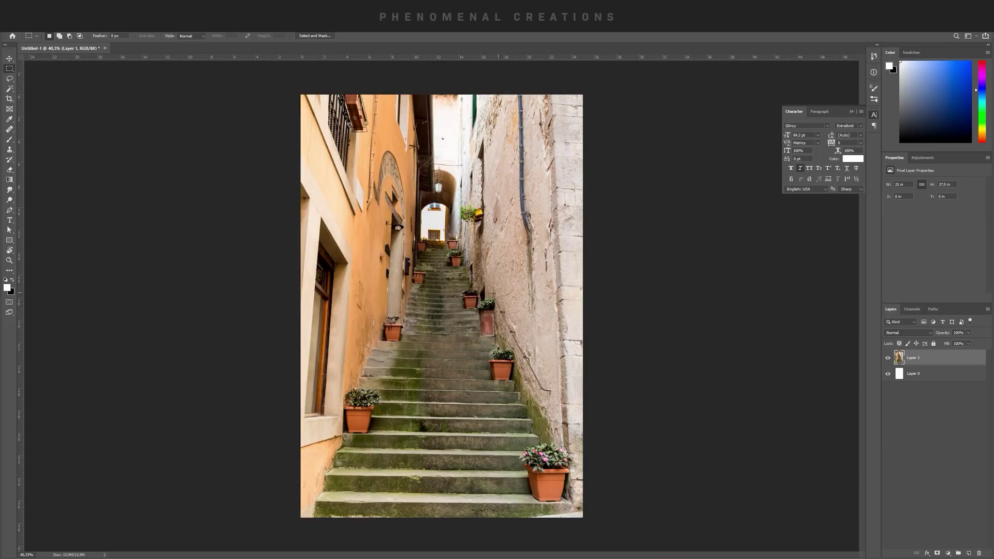
Step: Remove the drainpipe running down the wall with a Content-Aware fill and deselect
drag(506, 95, 546, 316)
right_click(532, 253)
click(542, 348)
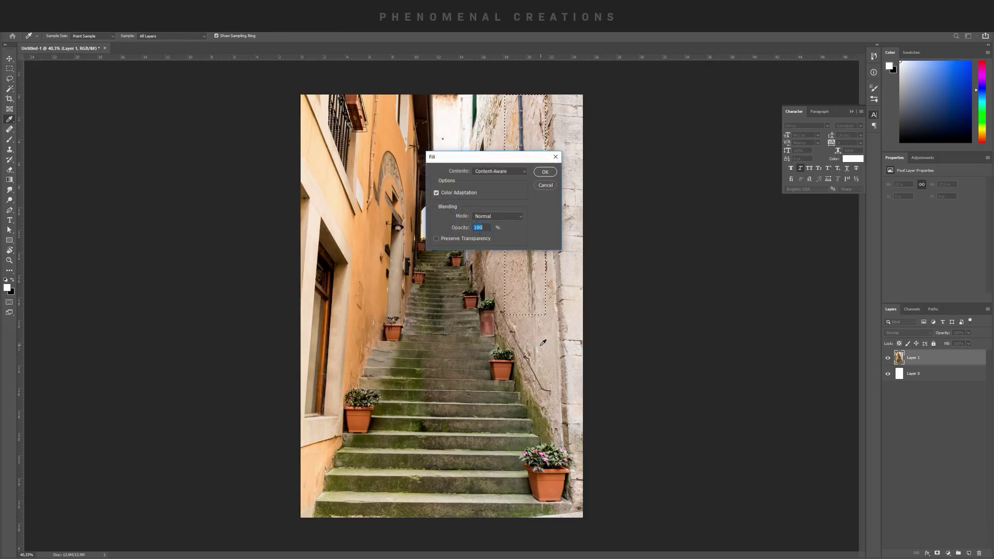
key(Return)
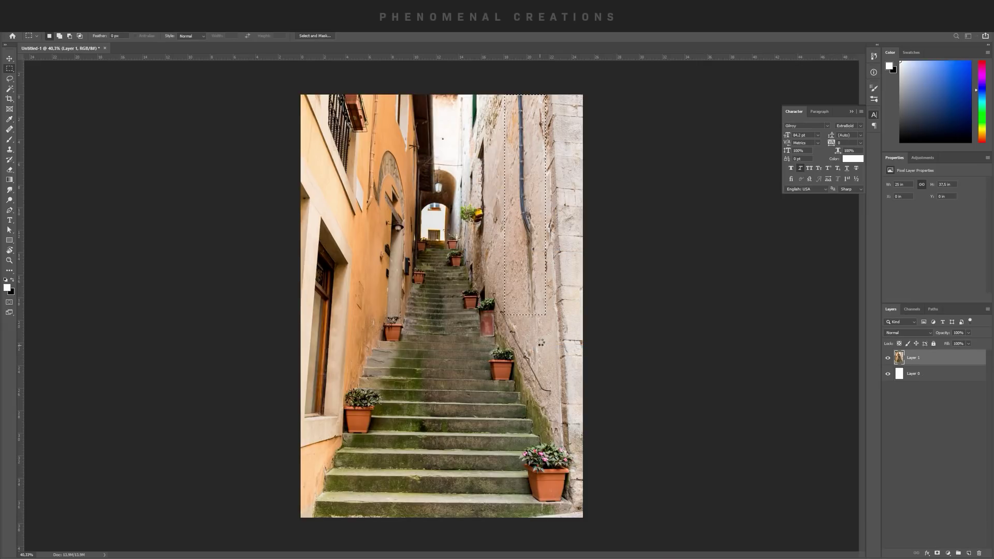
key(ctrl+d)
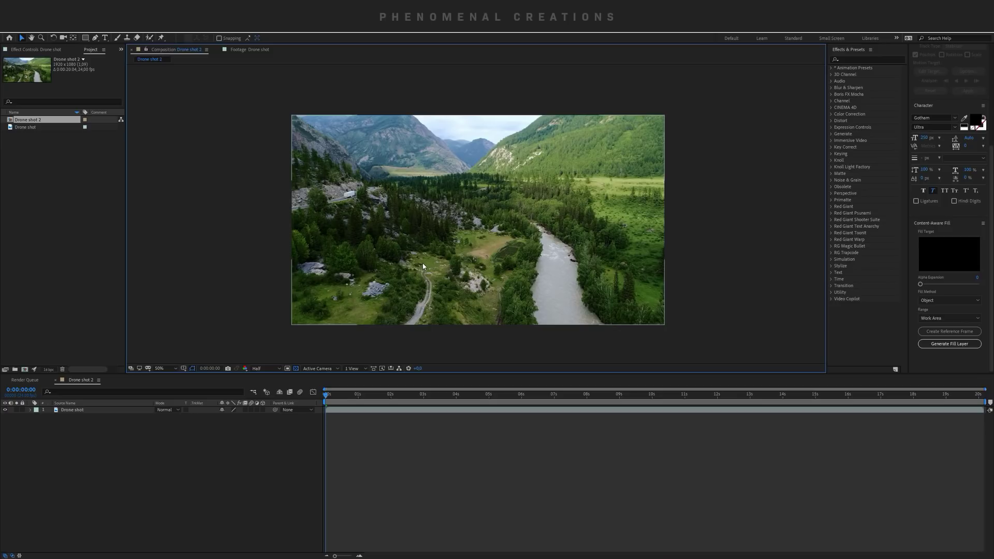
Step: Play and scrub the Drone shot footage, select its layer and return to 0:00:00:00
key(space)
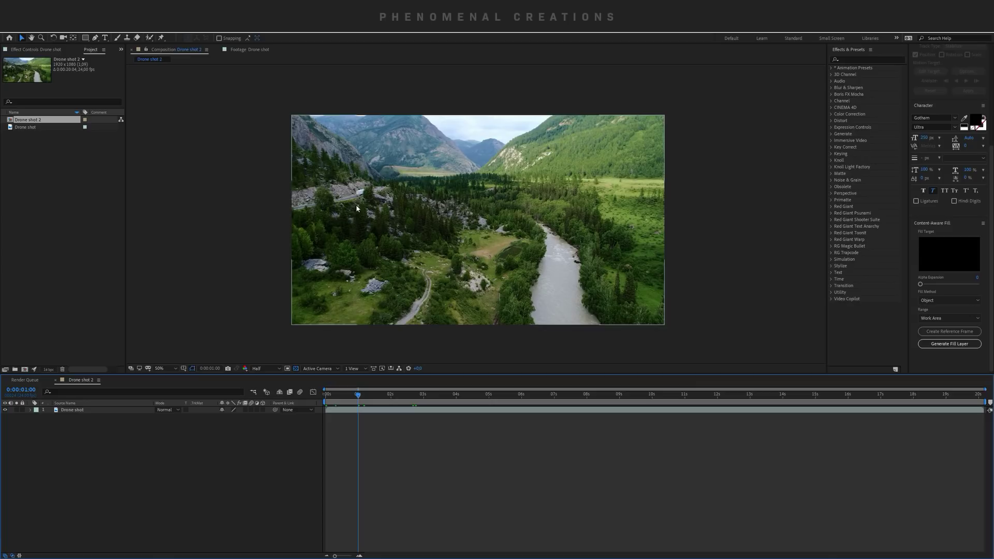
mouse_move(357, 395)
mouse_down()
mouse_move(348, 396)
mouse_move(426, 396)
mouse_move(344, 408)
mouse_up()
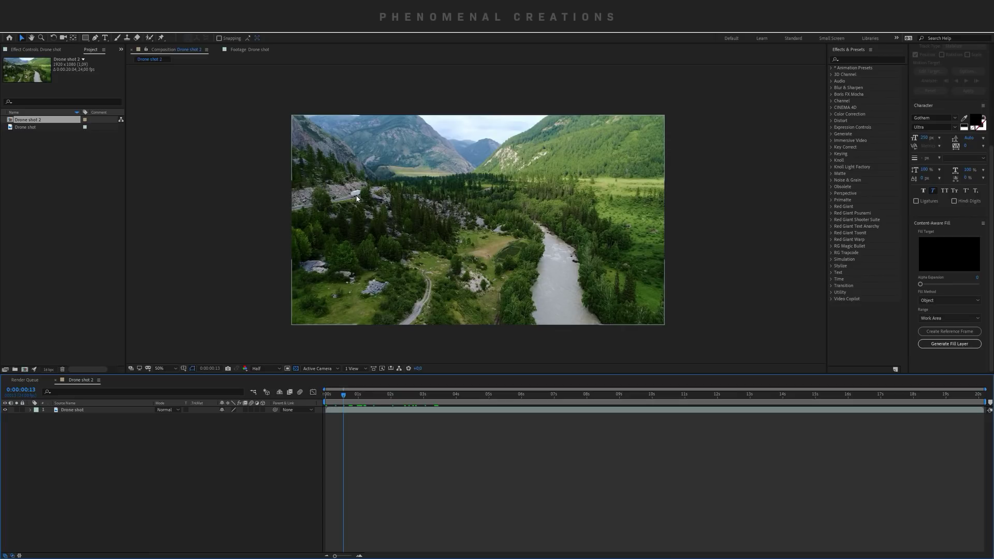
click(335, 221)
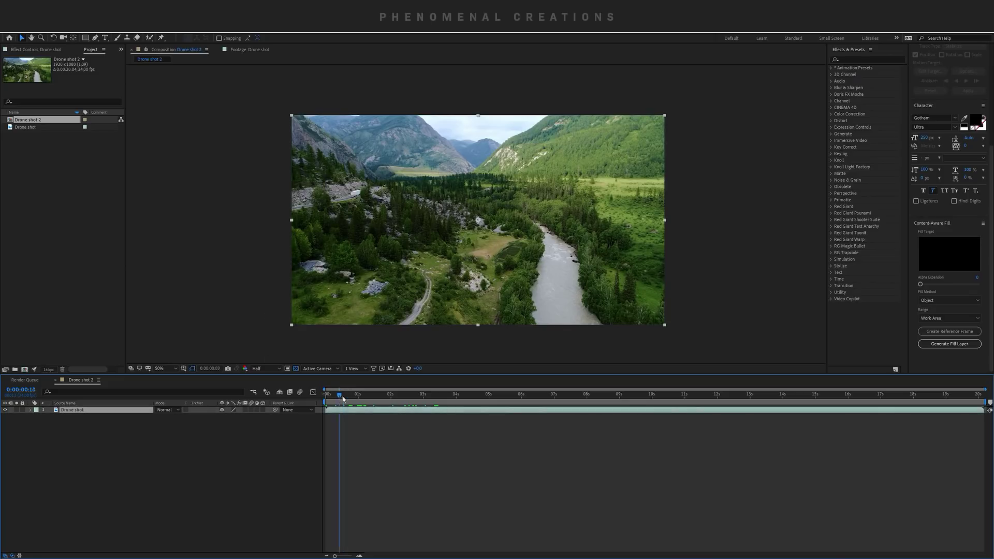
click(412, 396)
drag(397, 399, 326, 416)
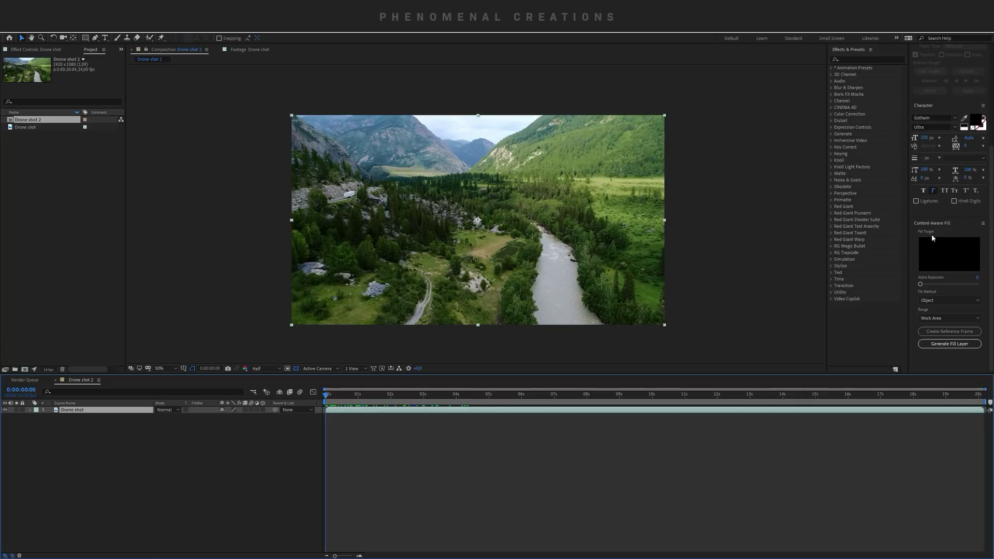
click(148, 34)
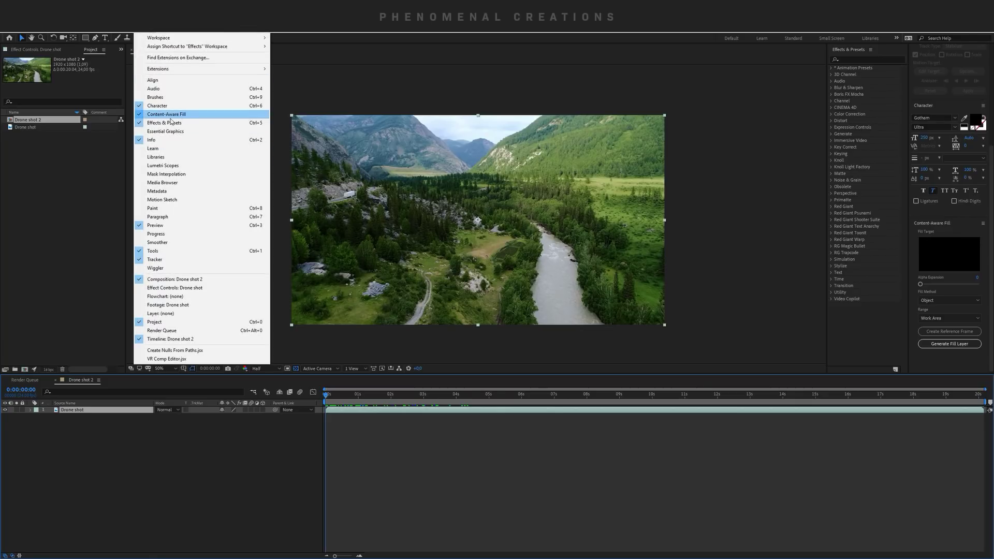
click(106, 184)
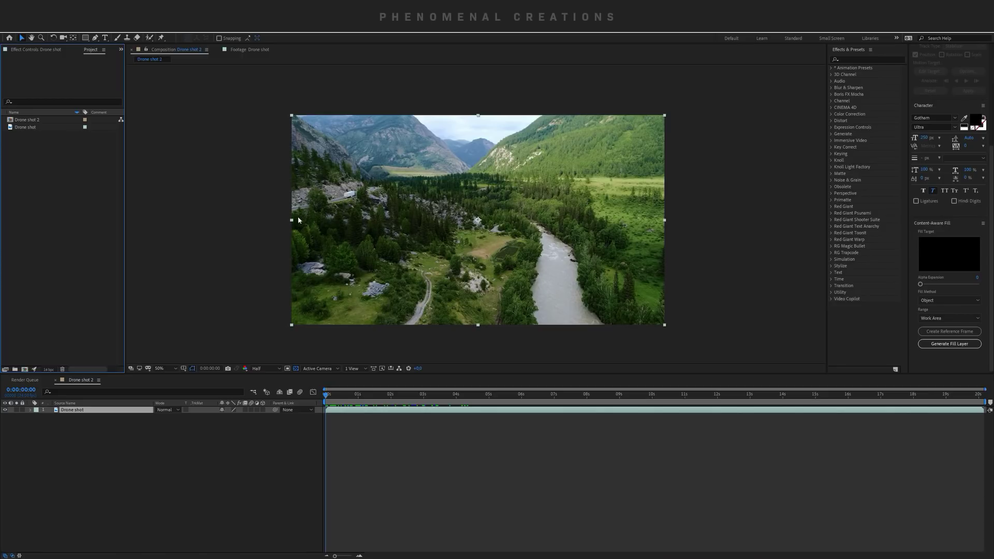
Step: Zoom the composition view to 100% and pan to centre the white truck on the road
key(z)
click(322, 193)
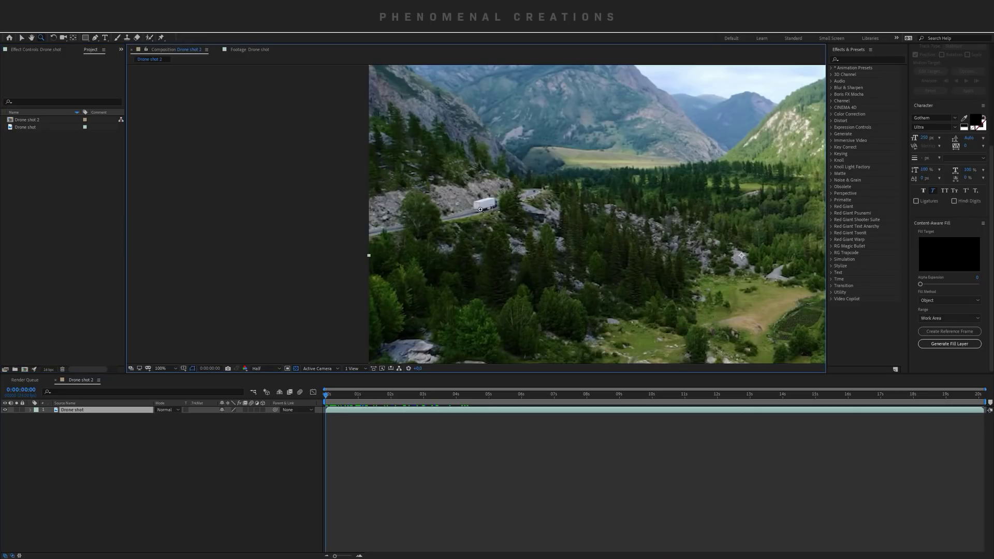
drag(507, 208, 463, 218)
key(v)
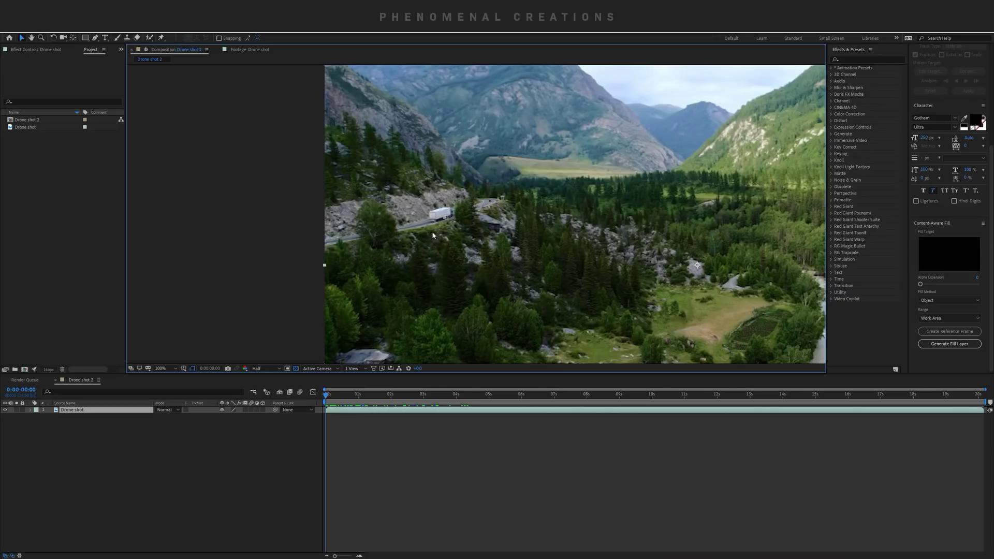
Step: Draw a closed four-point Pen mask around the white truck
key(g)
drag(422, 215, 422, 223)
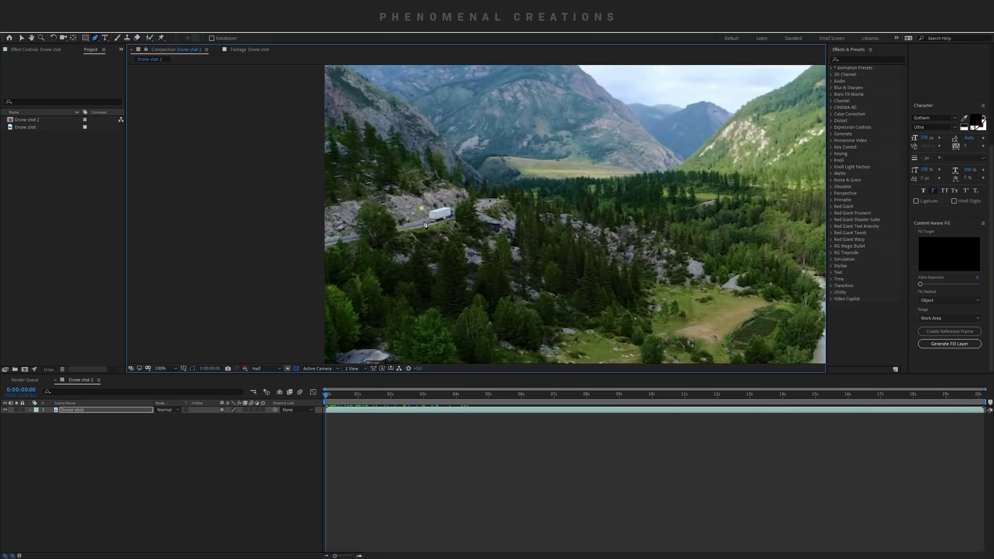
click(435, 229)
click(456, 219)
click(454, 201)
click(422, 210)
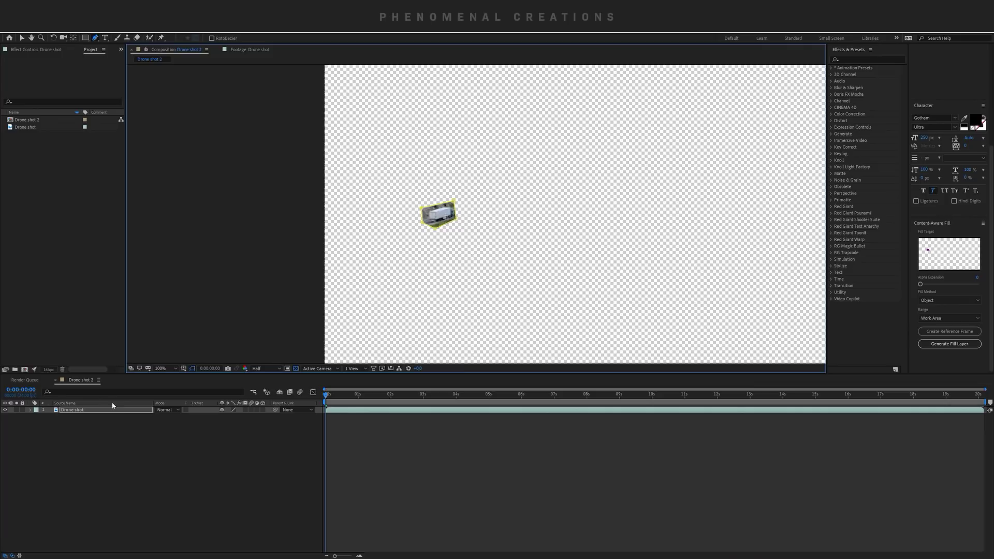
Step: Set Mask 1's mode from Add to Subtract
key(m)
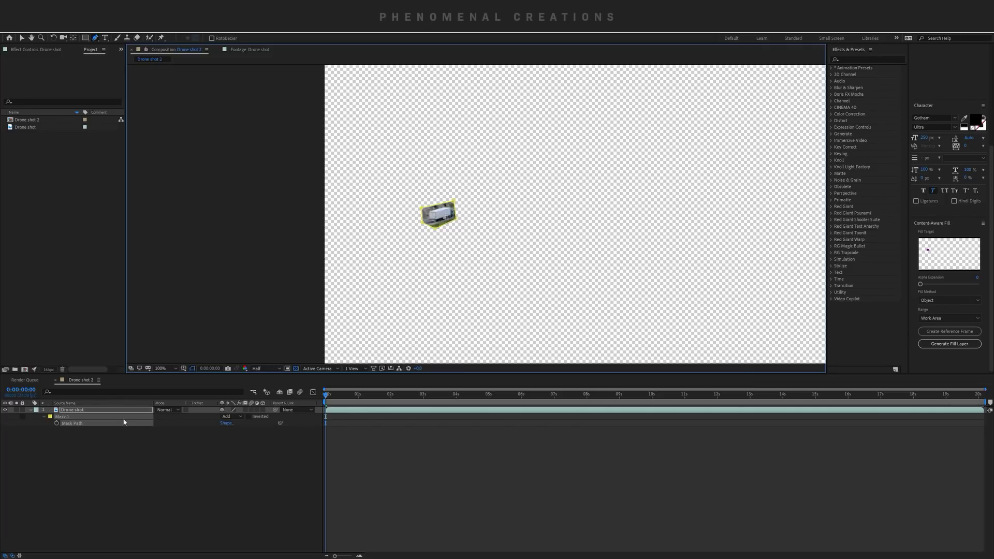
click(226, 417)
click(241, 442)
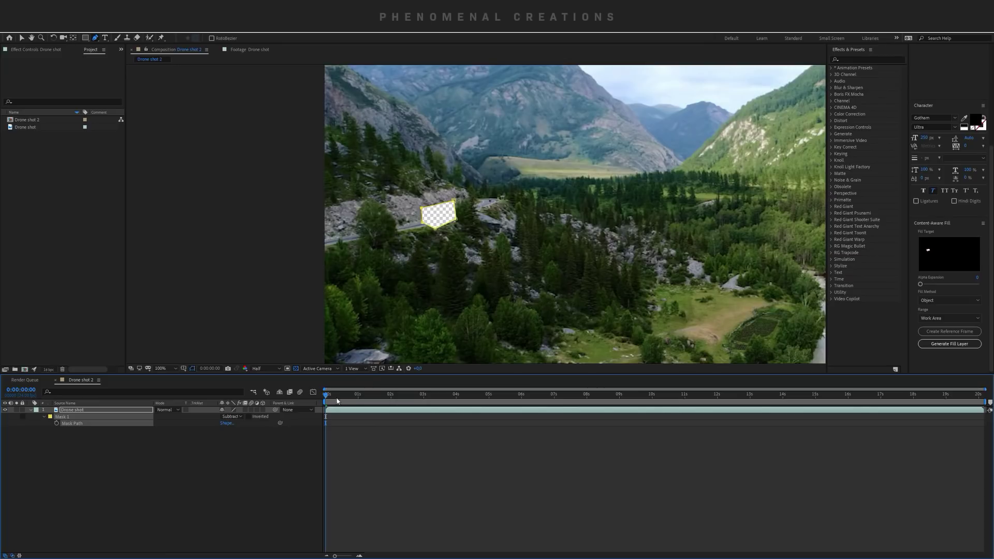
Step: Preview the masked clip, then set a Mask Path keyframe at 0:00 and select the mask points
key(space)
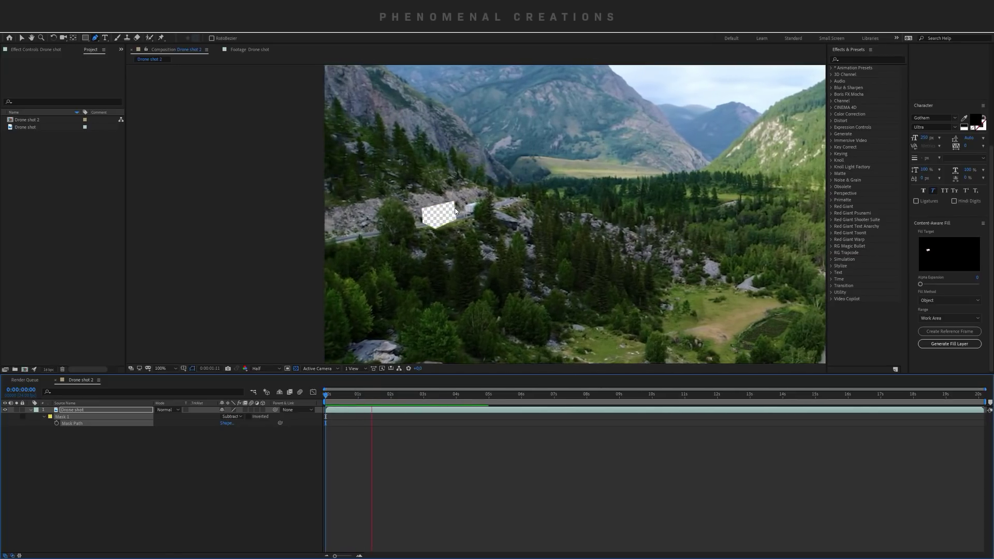
key(space)
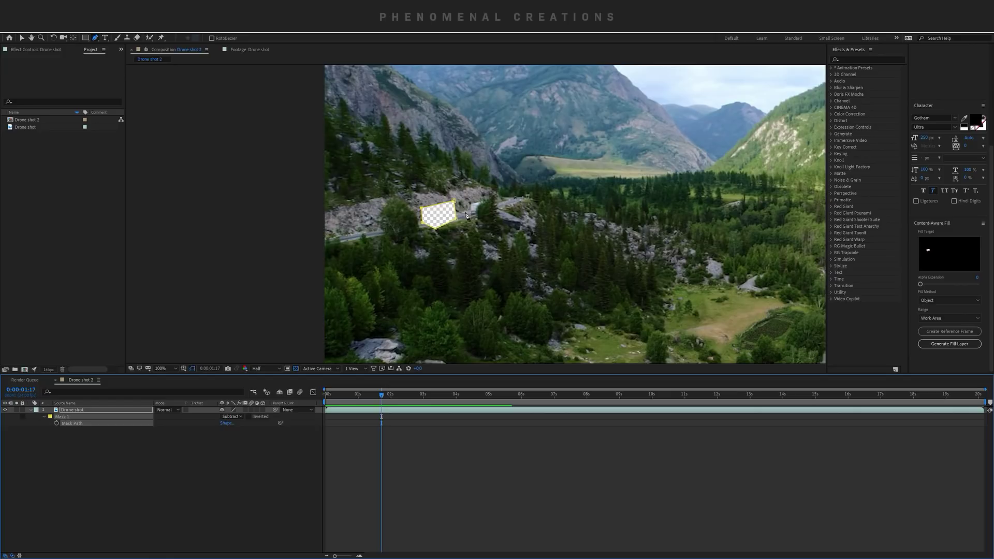
click(328, 397)
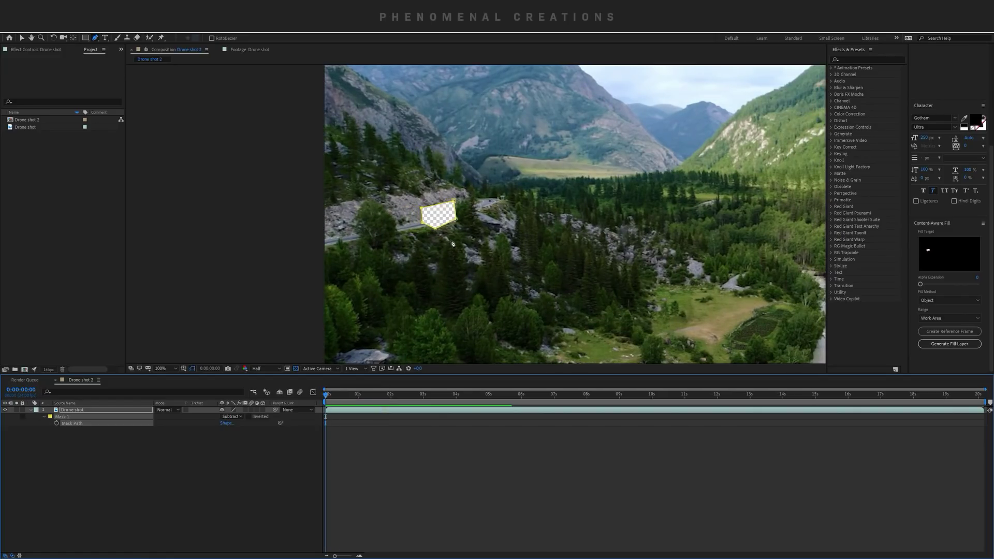
key(m)
key(m)
click(56, 423)
key(v)
drag(411, 202, 471, 236)
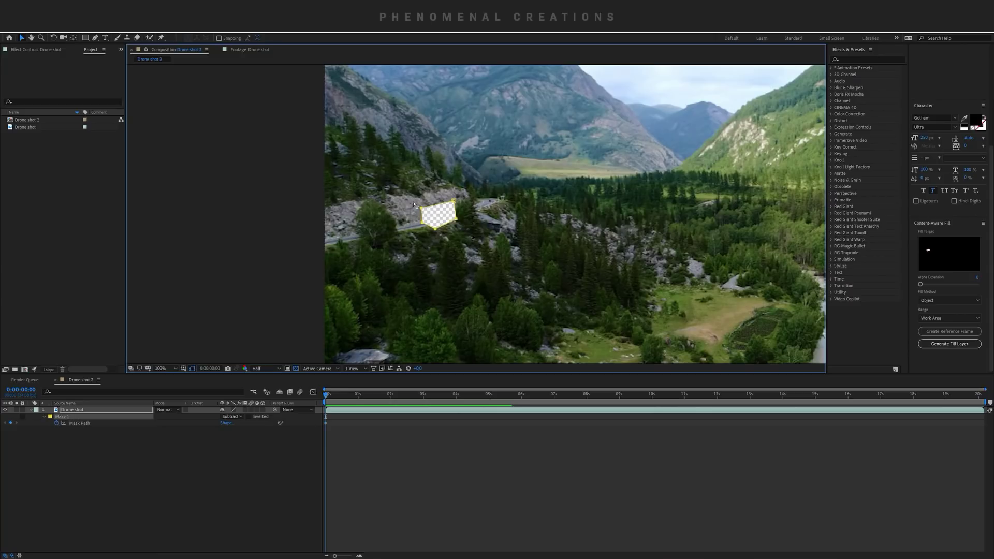
Step: Move the mask over the truck at 0:00:01:22, 0:00:03:00 and 0:00:05:03, then trim the comp to the work area
mouse_move(368, 390)
mouse_down()
mouse_move(354, 389)
mouse_move(389, 392)
mouse_up()
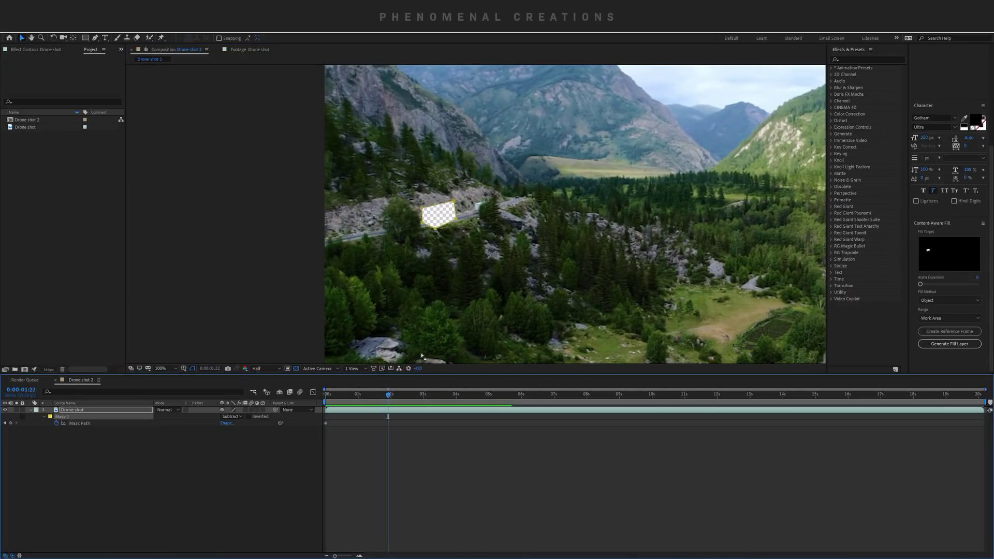
drag(455, 221, 501, 210)
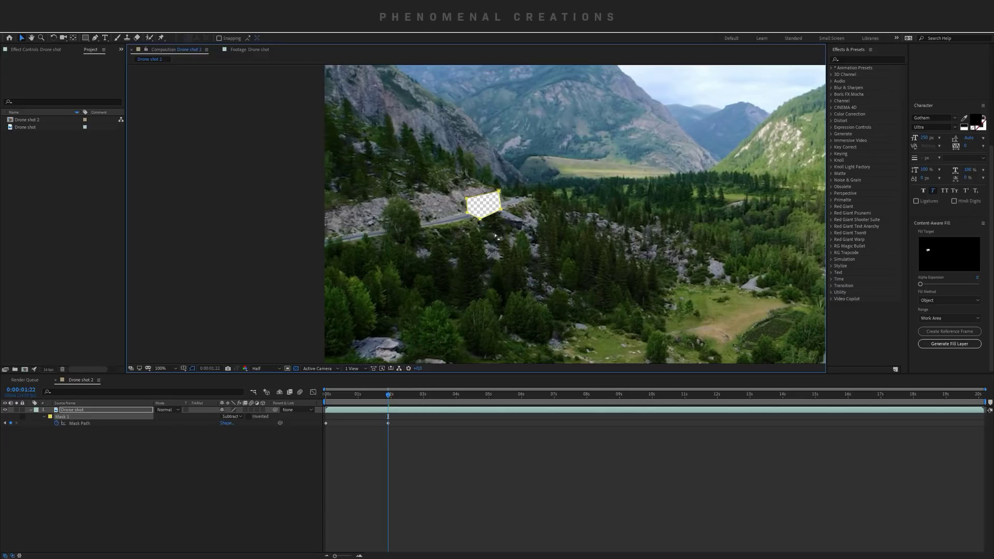
click(404, 397)
drag(403, 397, 423, 394)
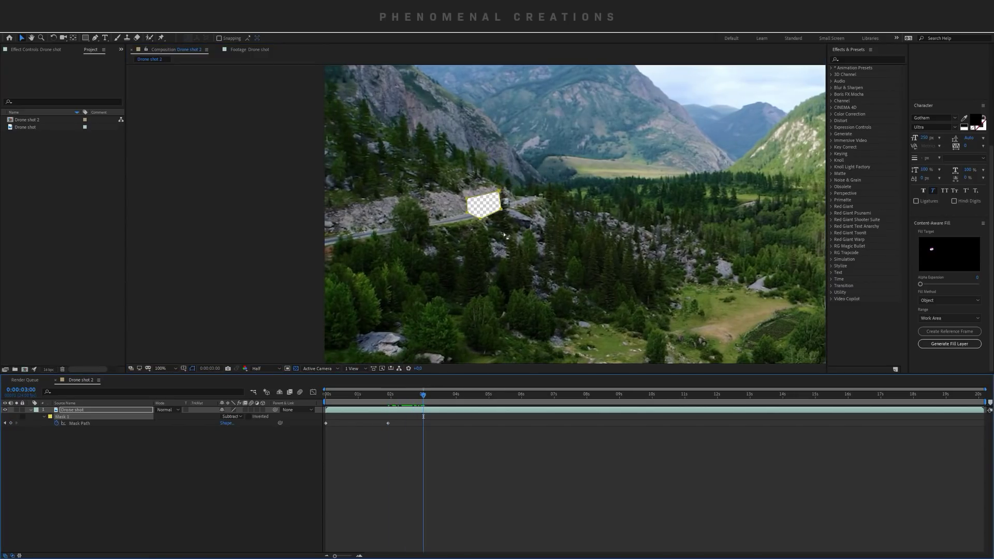
drag(503, 213, 515, 210)
drag(423, 394, 493, 395)
drag(507, 205, 547, 206)
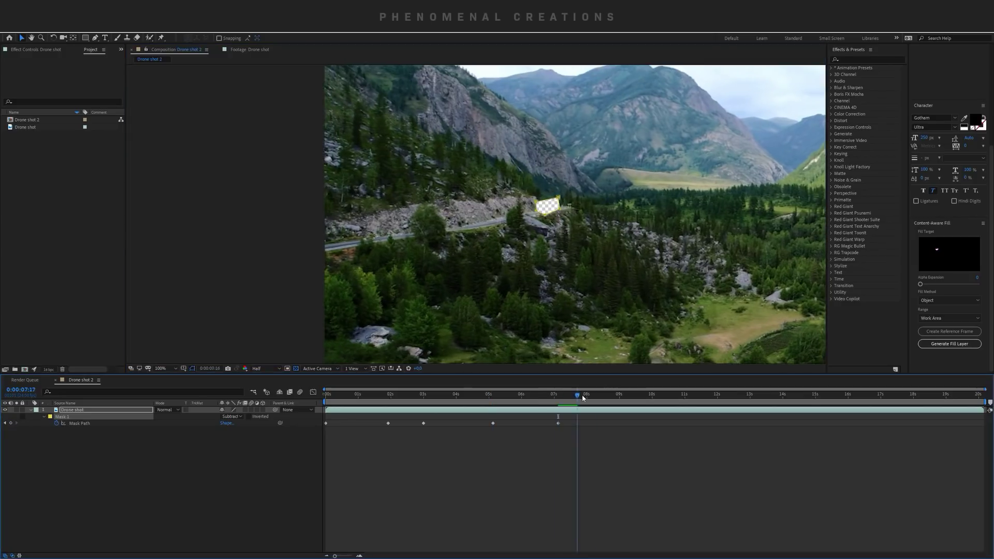
right_click(466, 404)
click(518, 435)
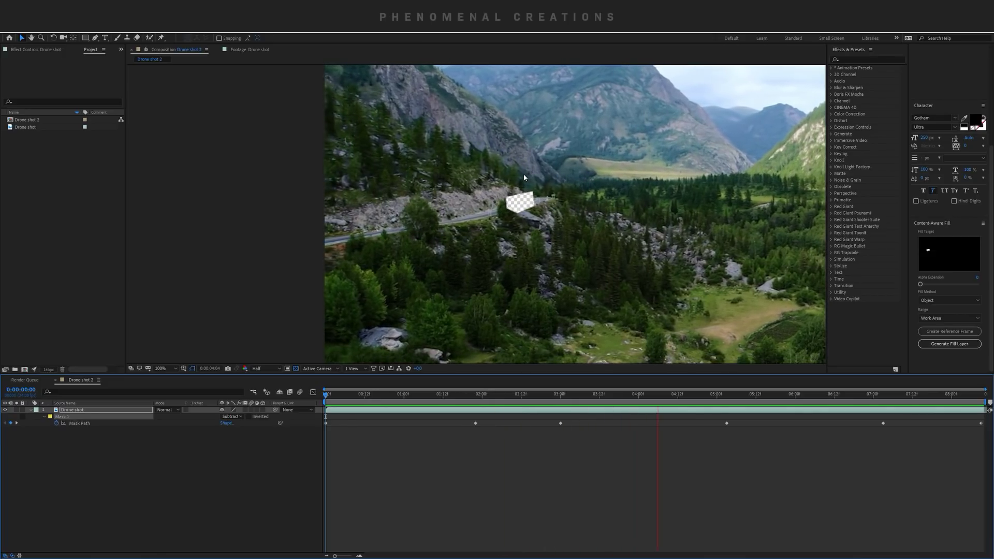
Step: Stop the preview and generate a Content-Aware Fill layer for the masked truck area
key(space)
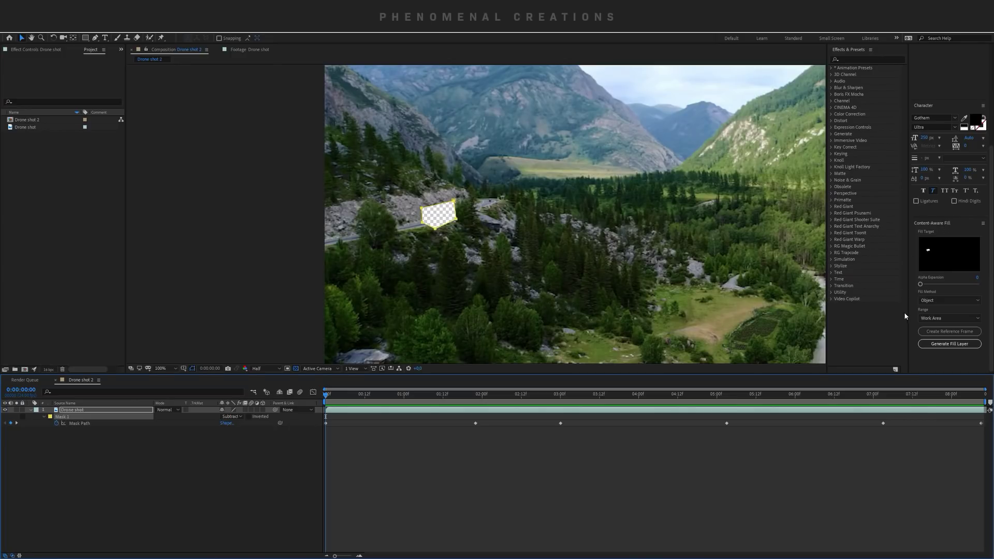
click(932, 344)
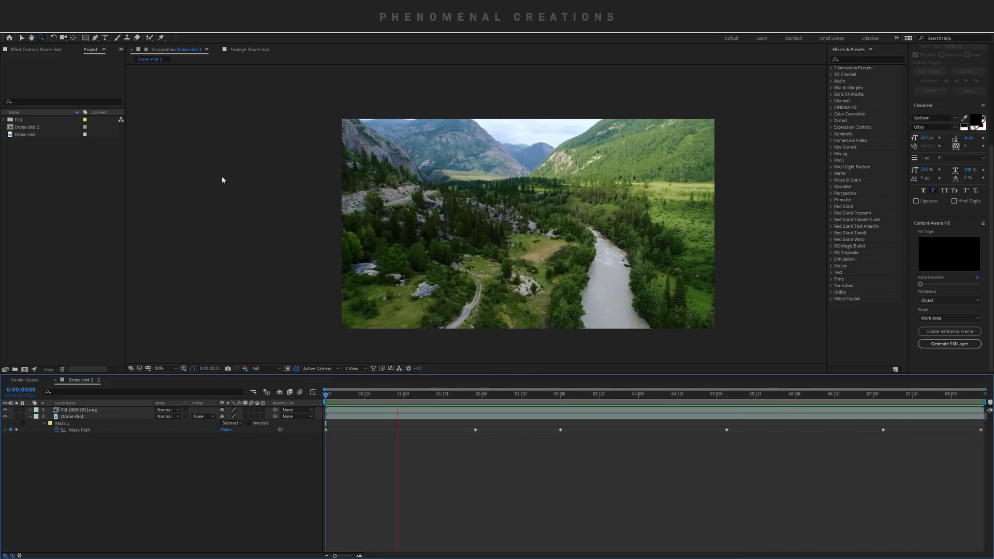
key(space)
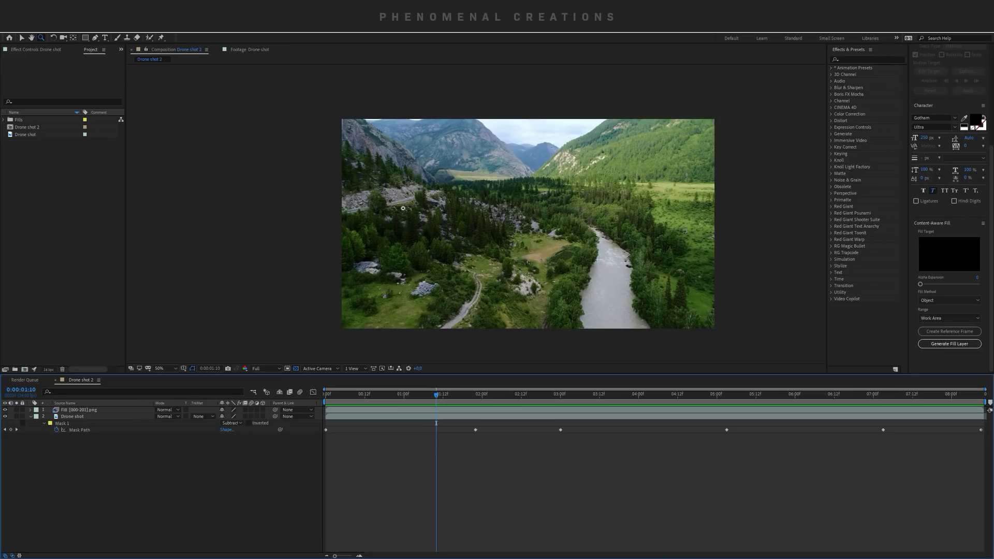
click(341, 394)
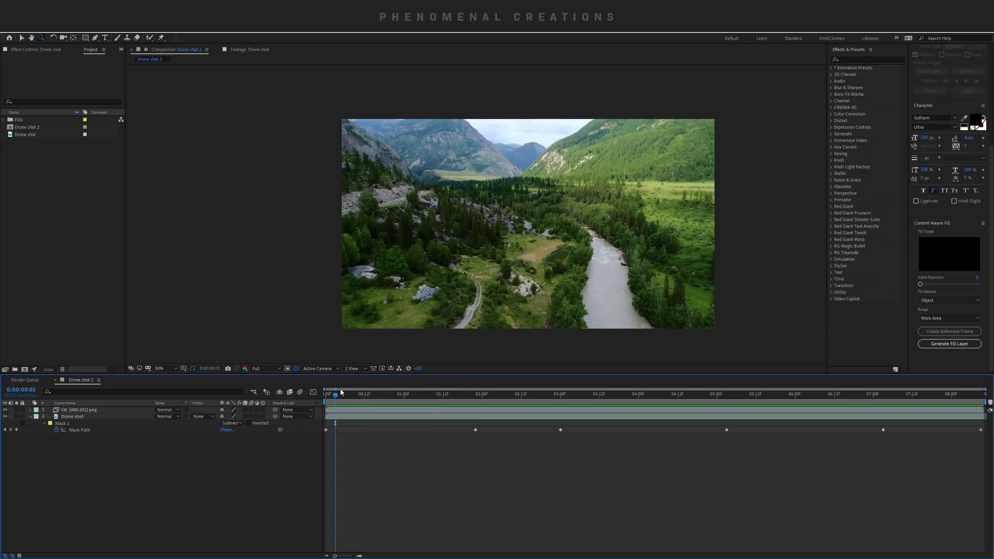